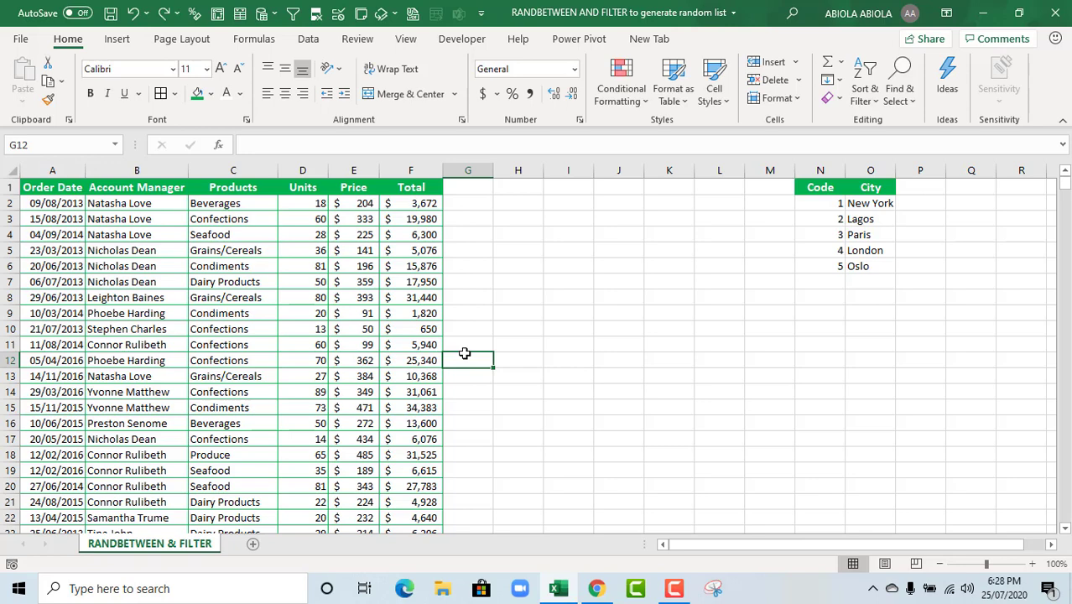
Review the extent of the sales data and the Code/City helper list
left_click(359, 315)
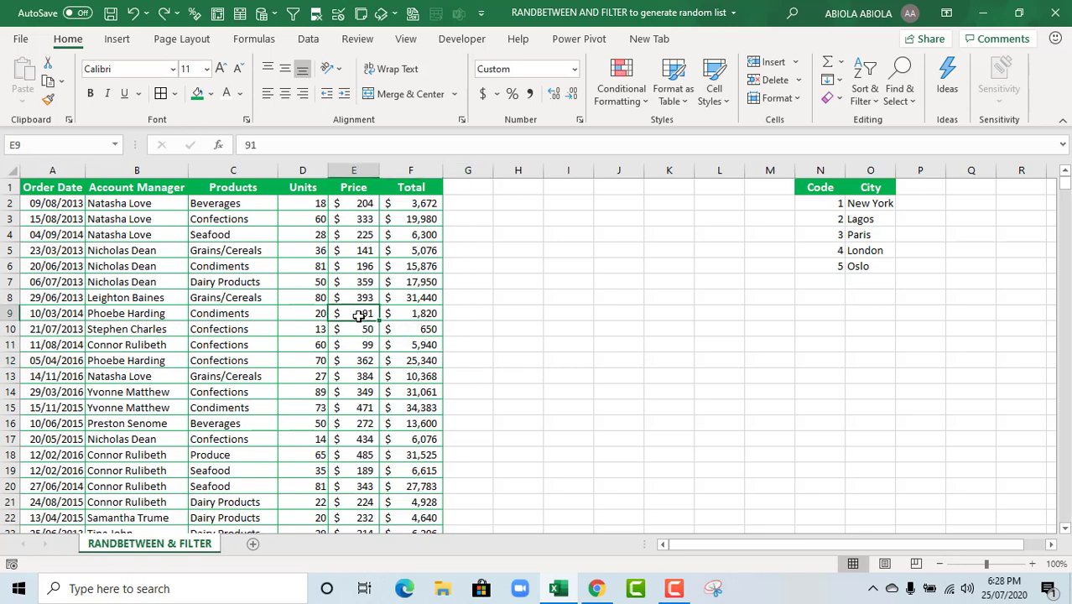
key("ctrl+Down")
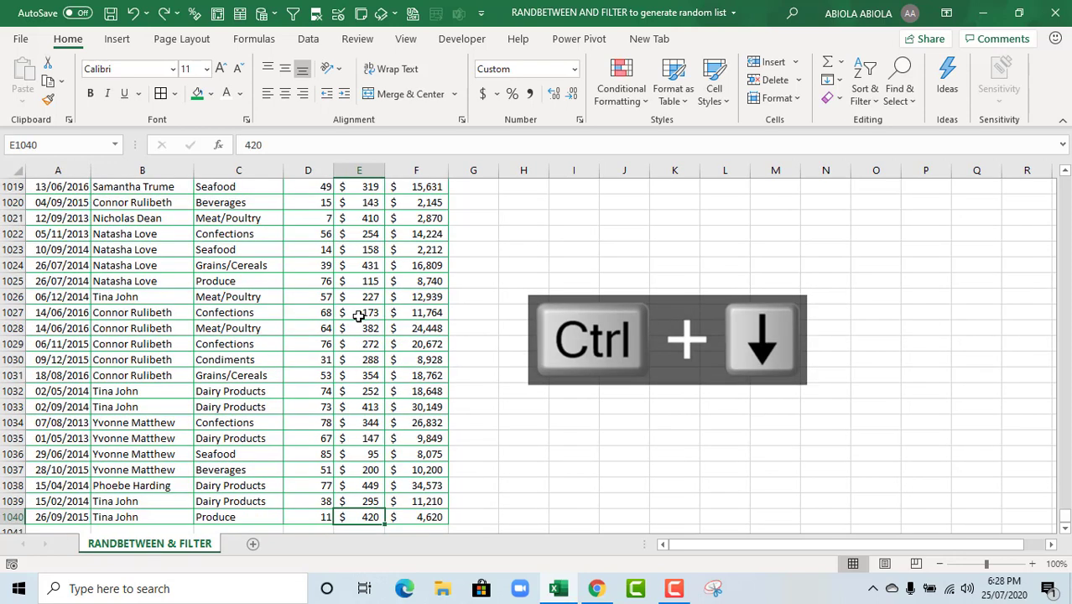
key("ctrl+Up")
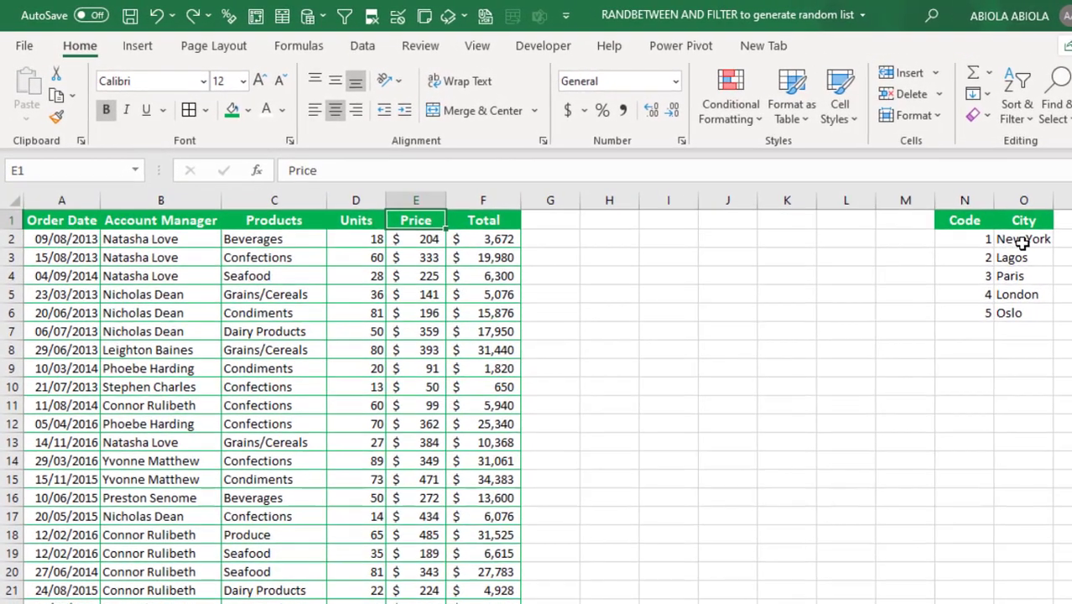
left_click(869, 205)
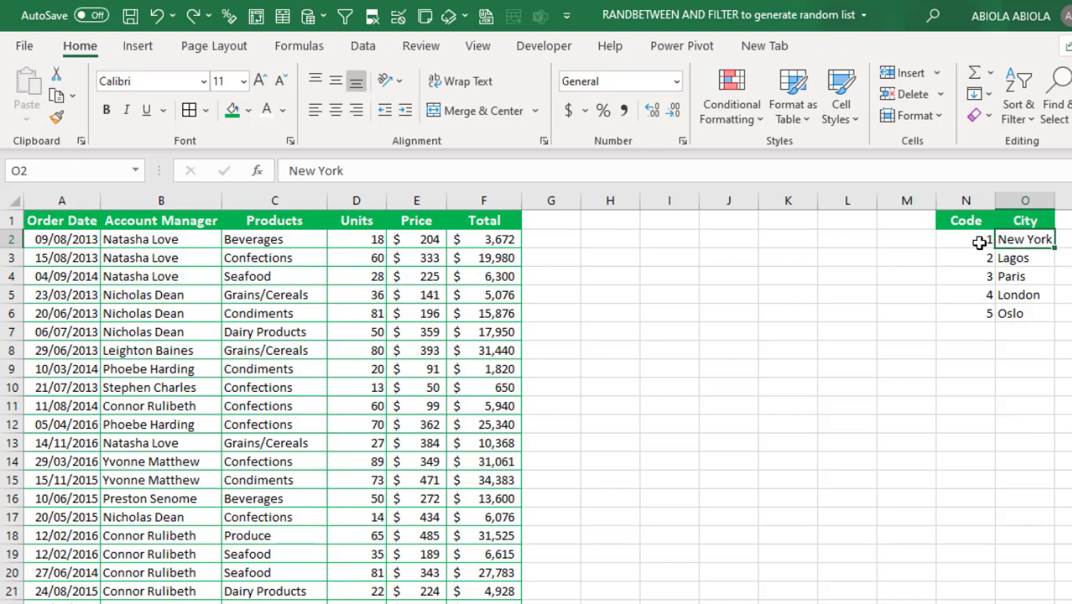
left_click(978, 243)
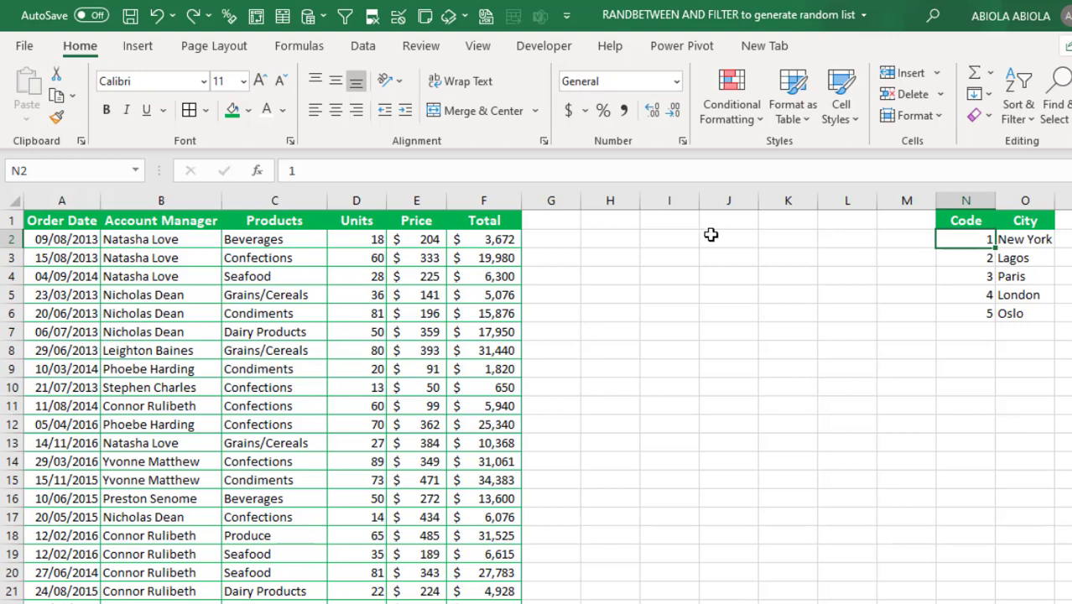
Enter =RANDBETWEEN(1,5) in G2 and fill it down to the last sales row
left_click(553, 242)
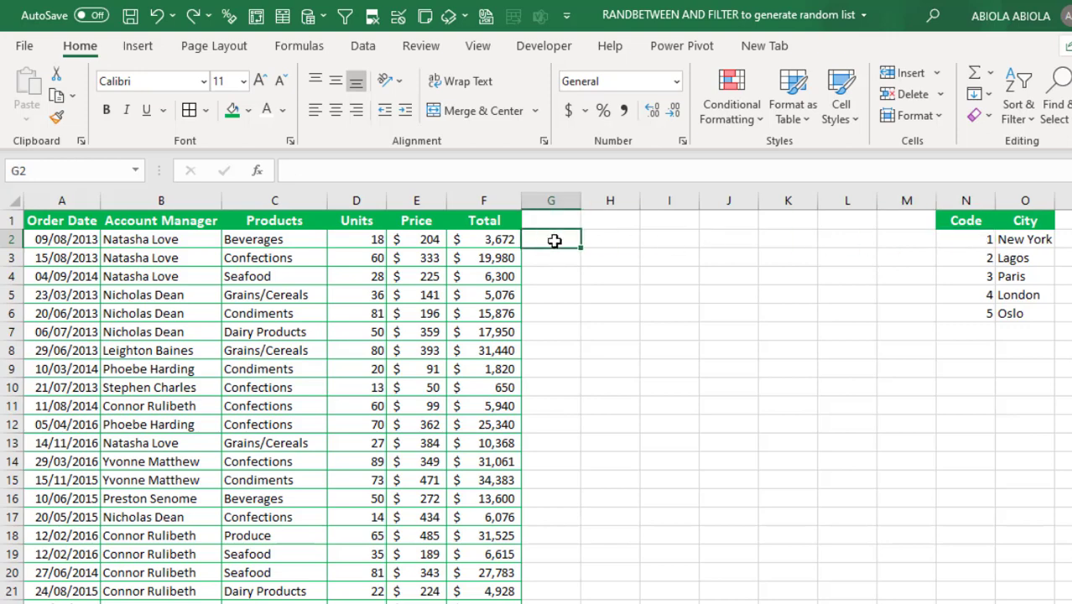
type("=RAND")
key("Down")
key("Down")
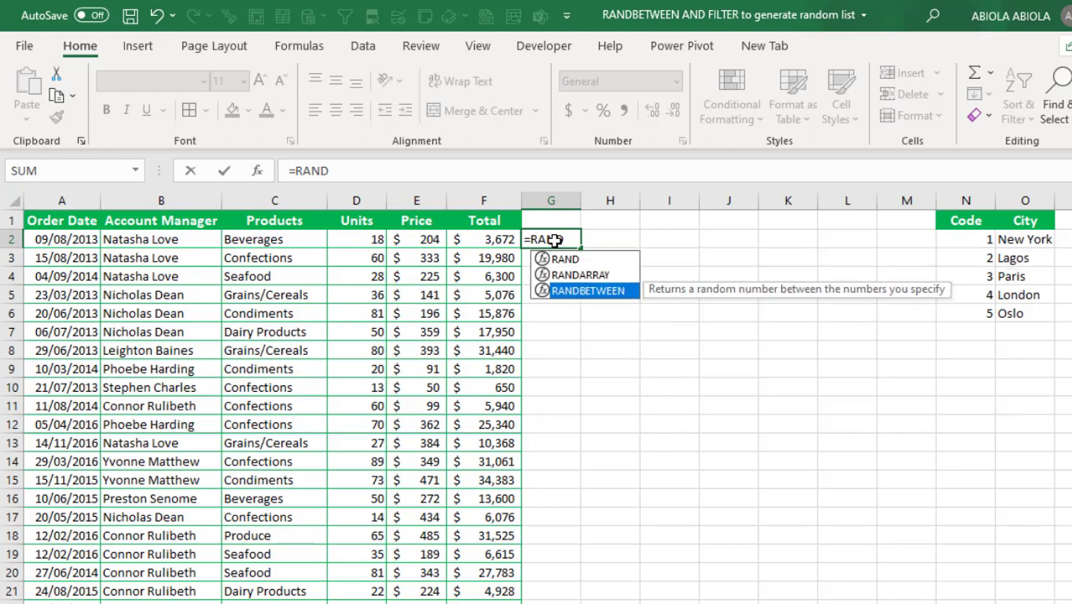
key("Tab")
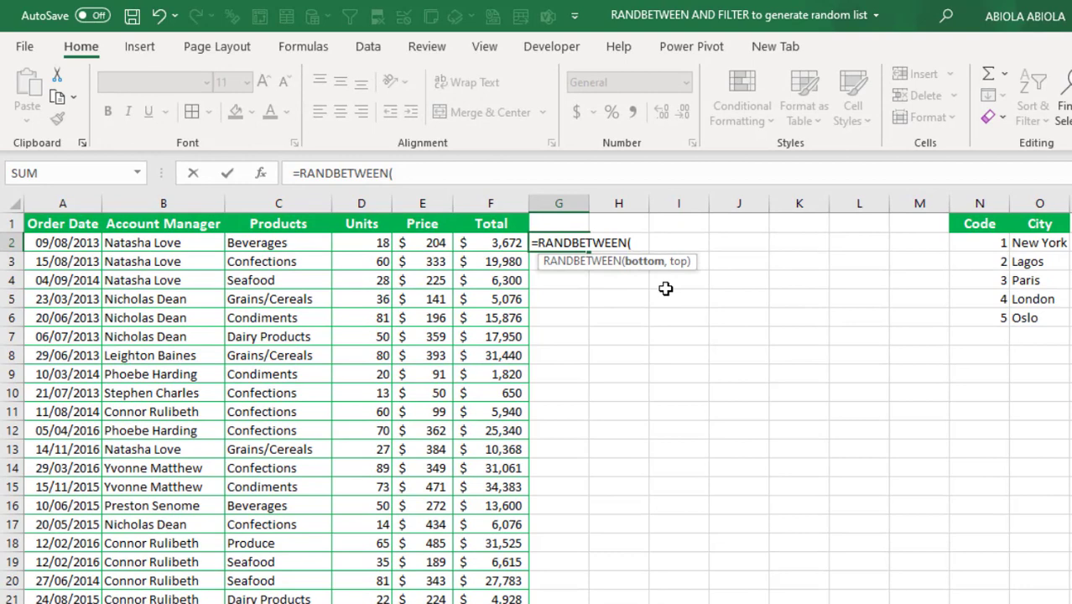
type("1")
type(",")
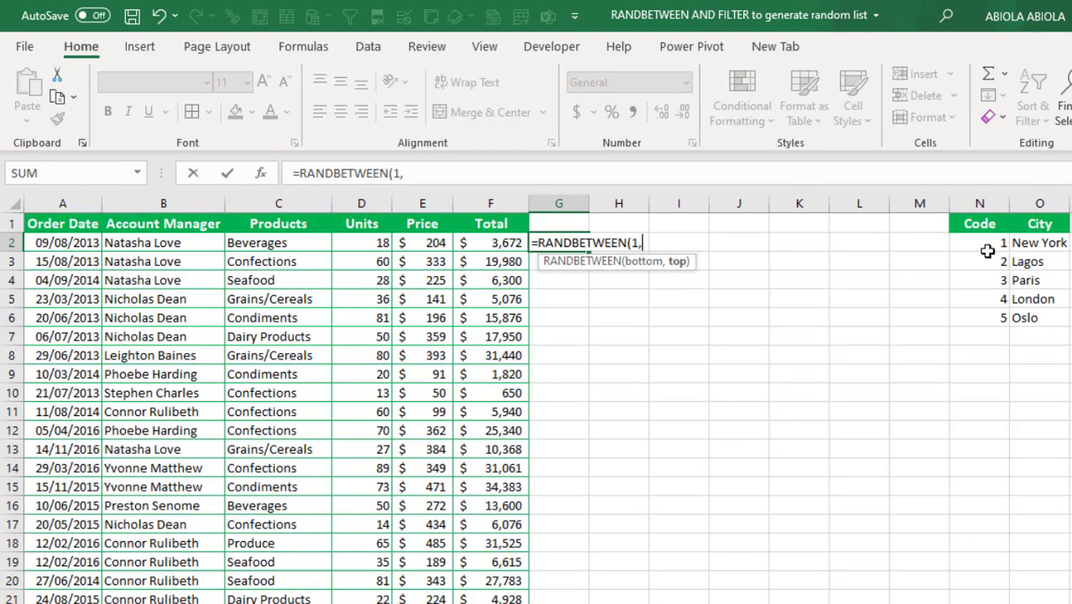
type("5")
type(")")
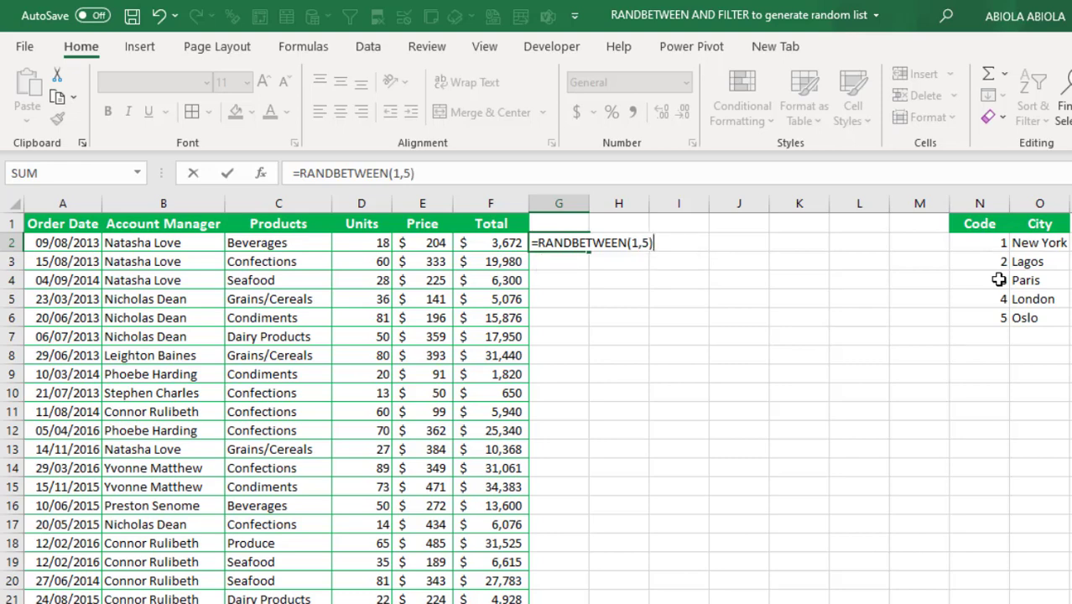
key("ctrl+Return")
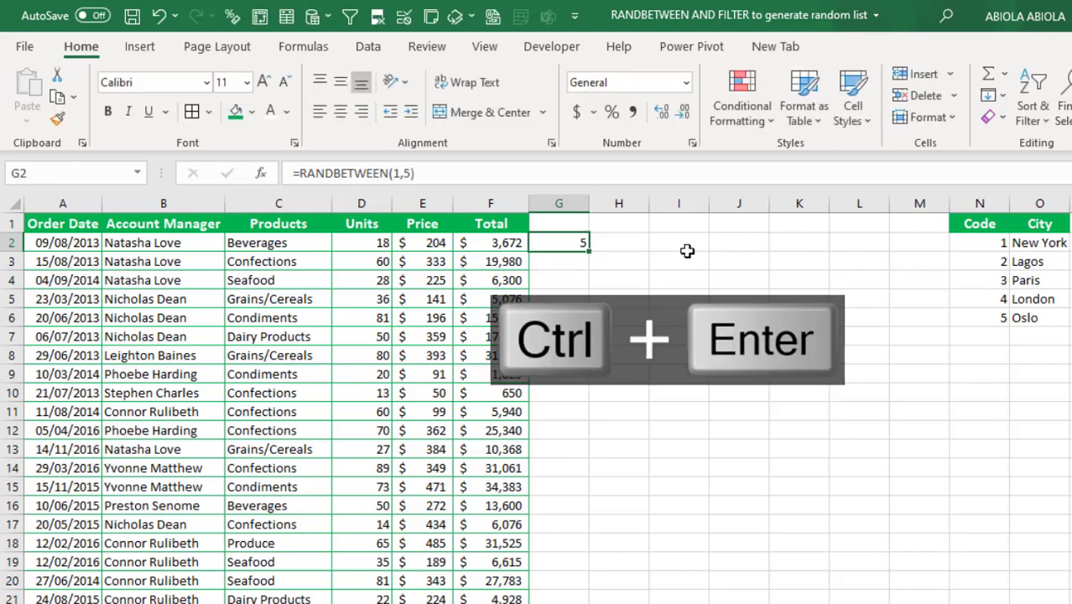
double_click(591, 252)
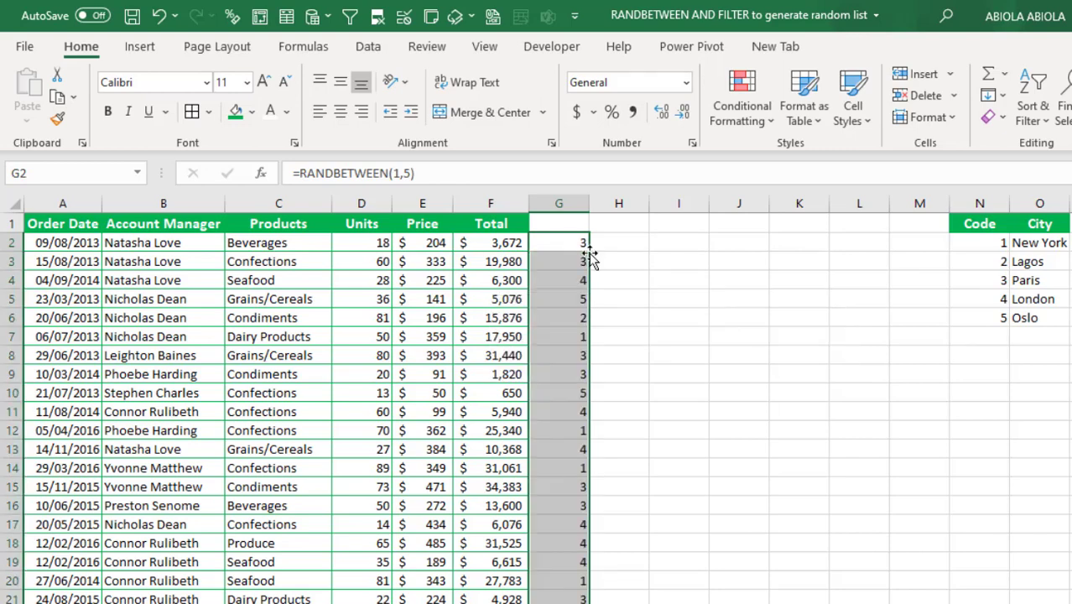
key("ctrl+Down")
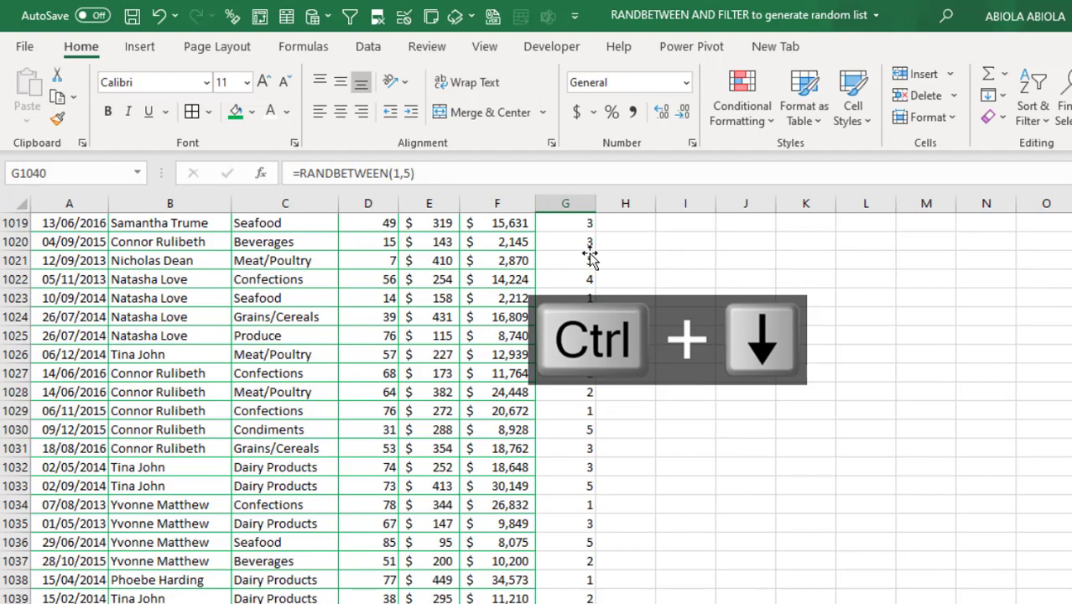
key("ctrl+Up")
key("ctrl+Up")
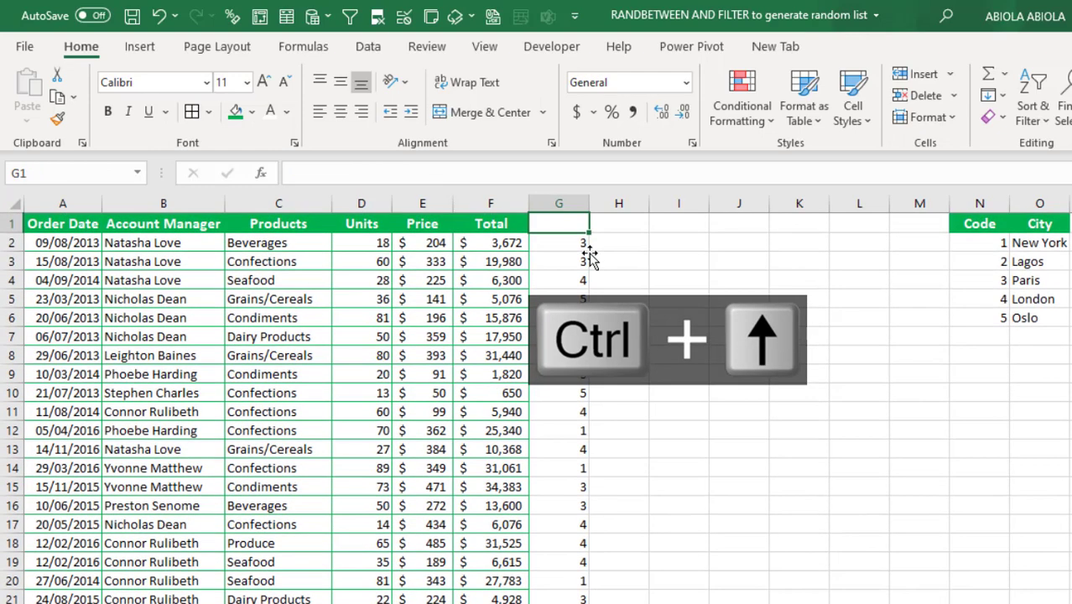
left_click(592, 245)
Type =FILTER($O$2:$O$6,$N$2:$N$6=G2) in H2 to look up the city for G2's code
type("=FIL")
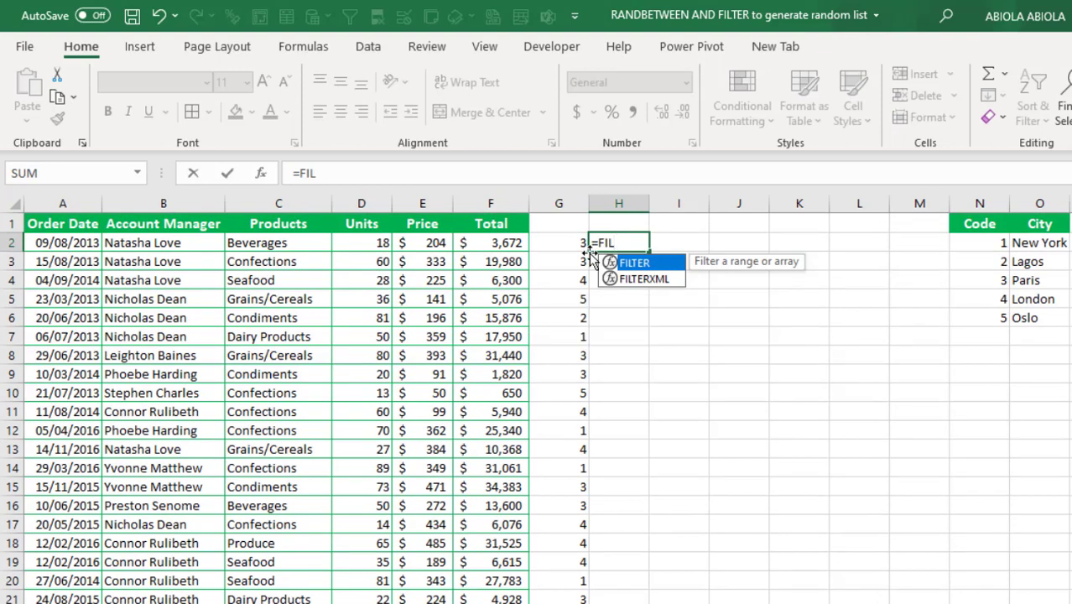
key("Tab")
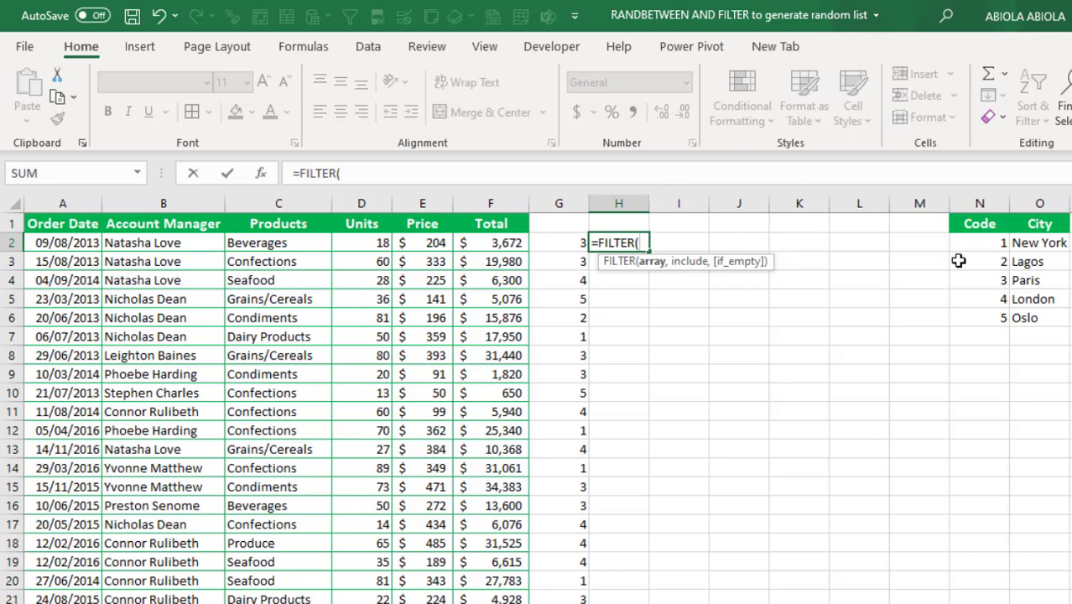
left_click_drag(1024, 243, 1035, 316)
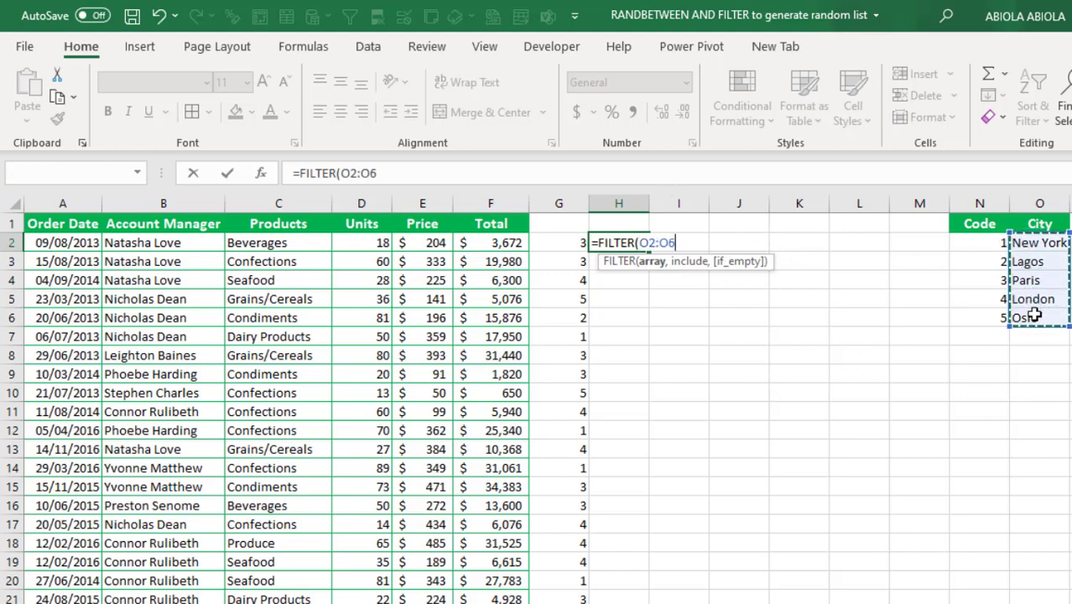
key("F4")
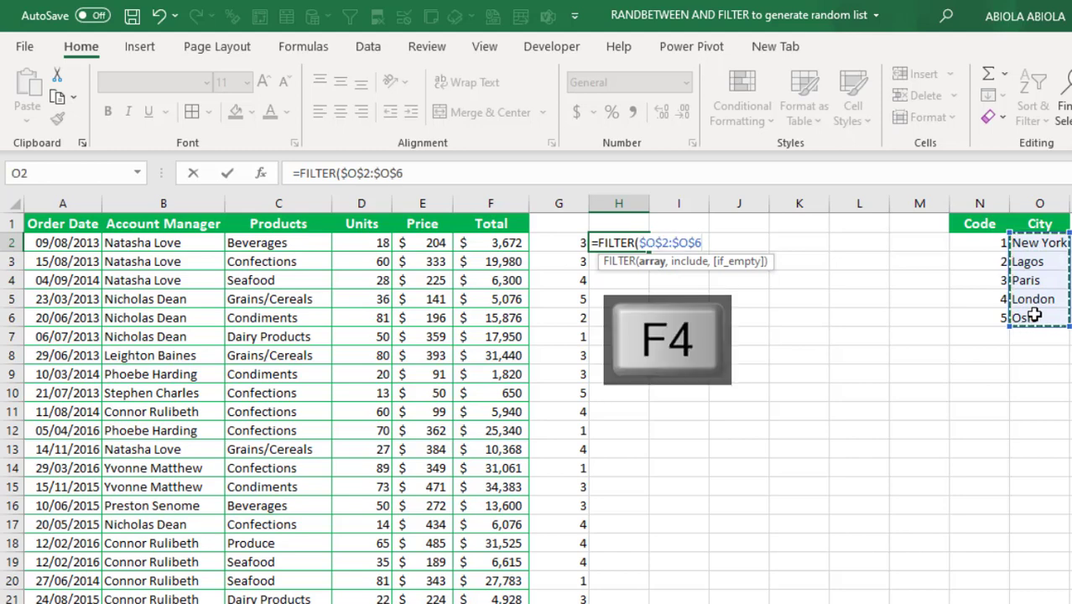
type(",")
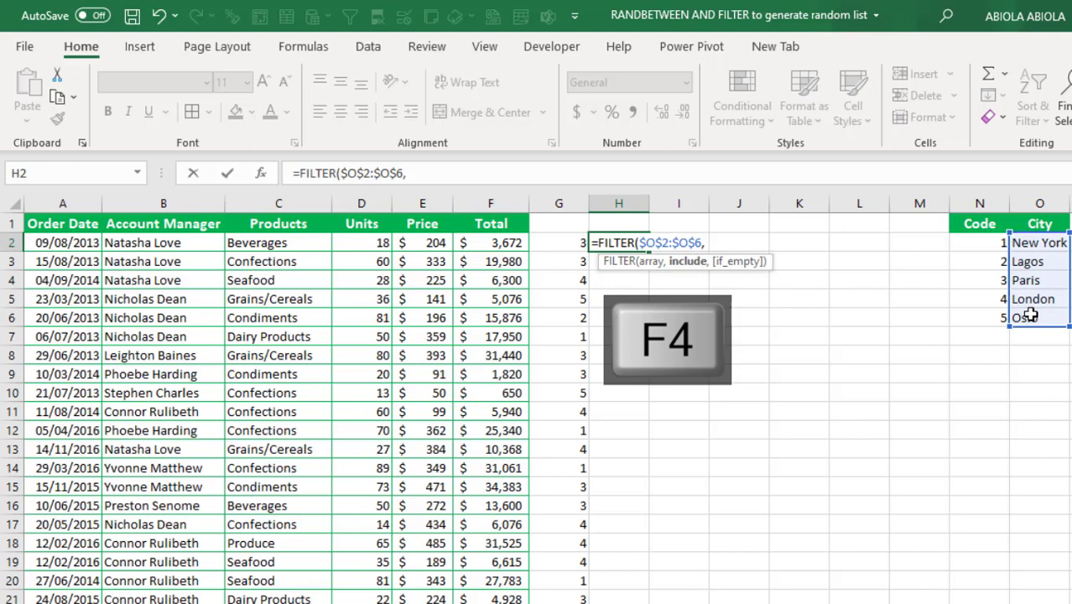
left_click(981, 243)
left_click_drag(981, 273, 986, 317)
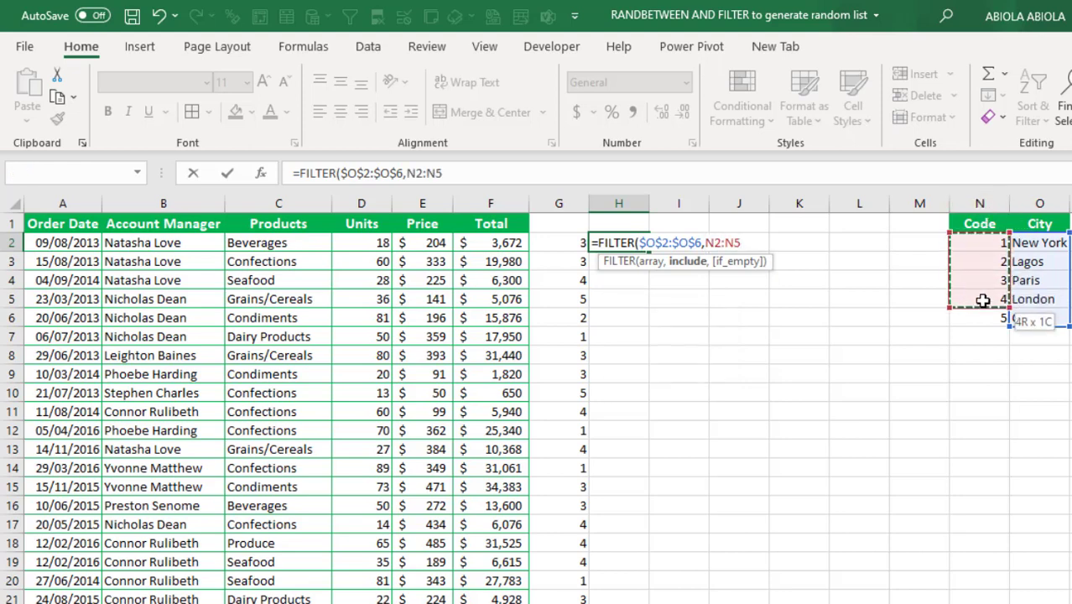
key("F4")
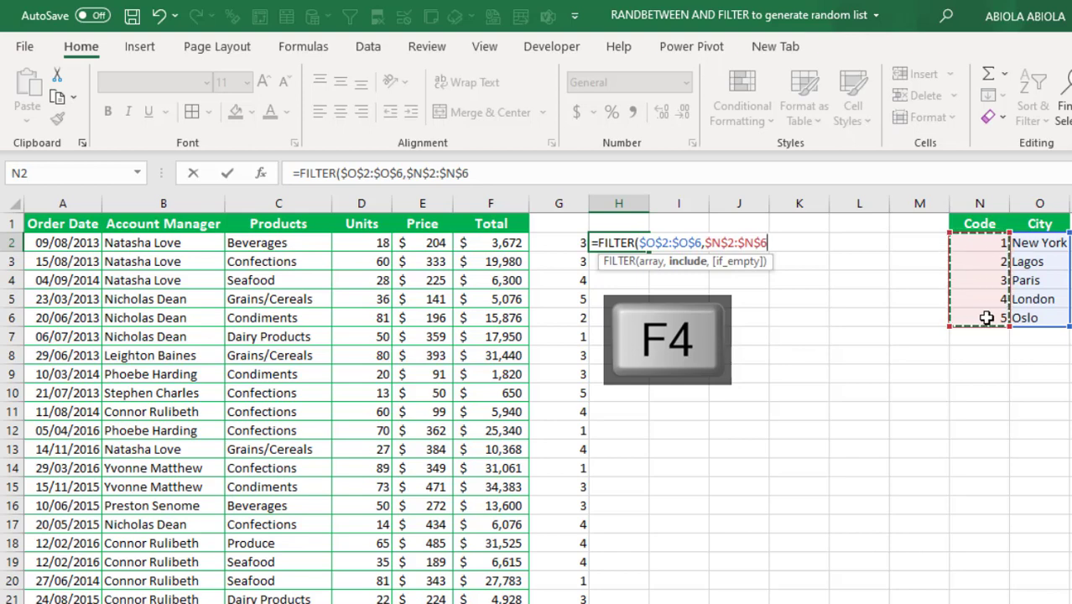
type("=")
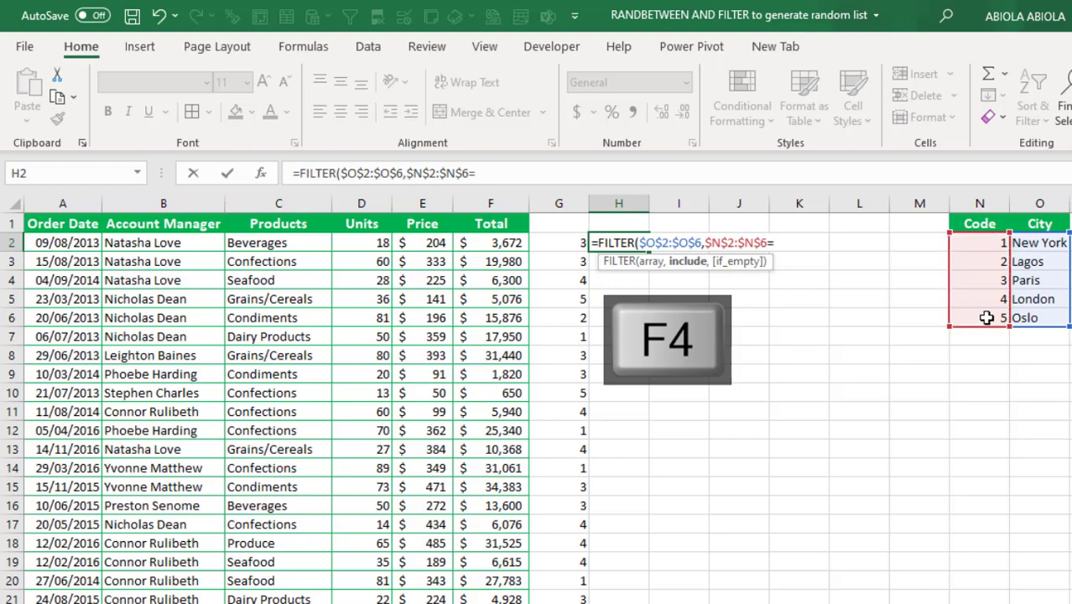
left_click(563, 242)
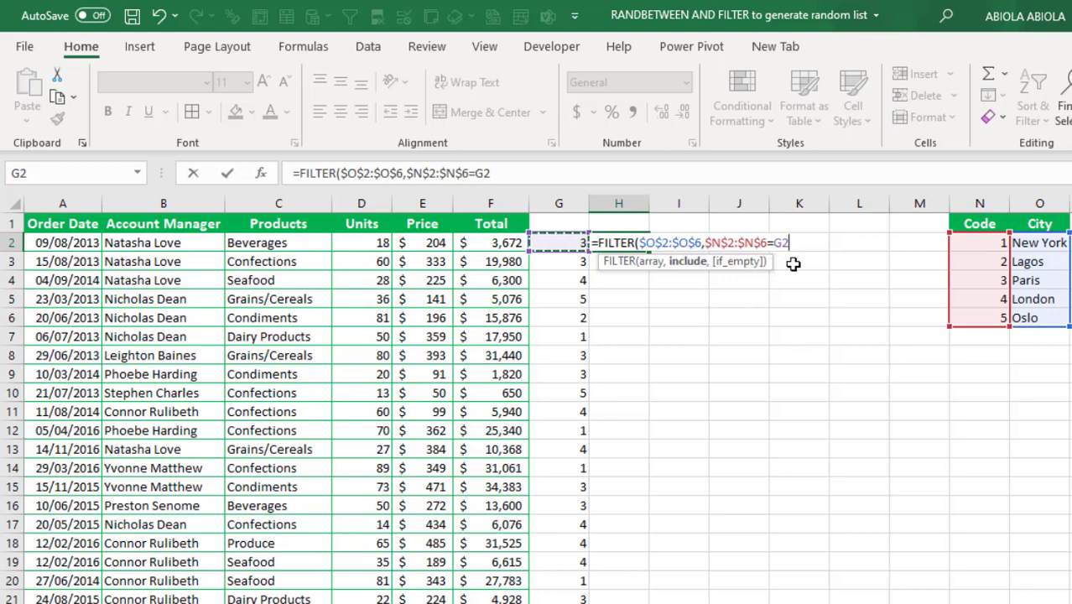
type(")")
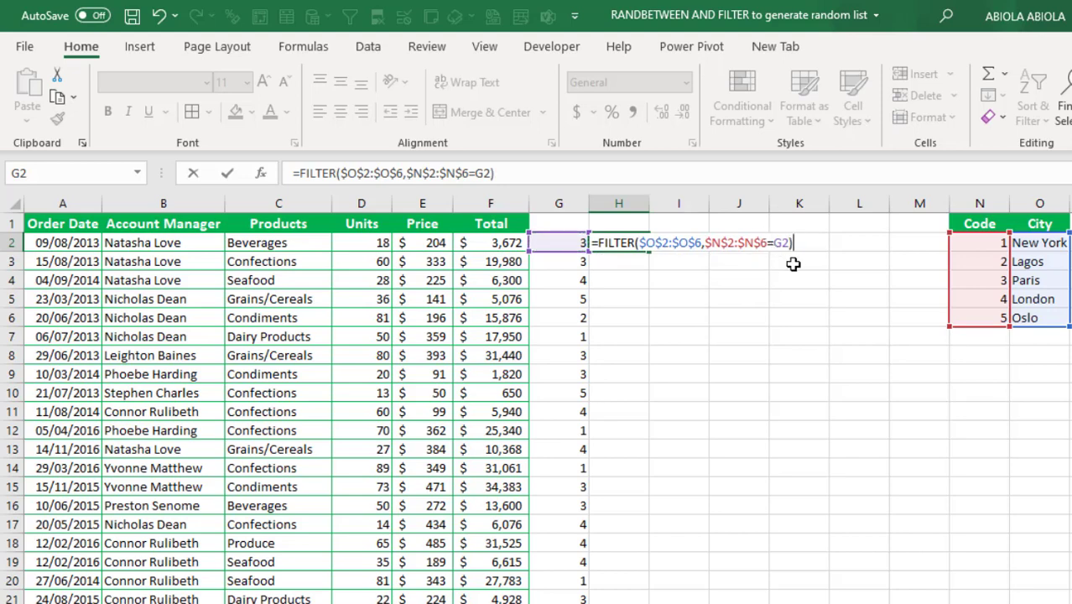
Preview H2's city result, then commit the FILTER formula and copy it down column H
key("F9")
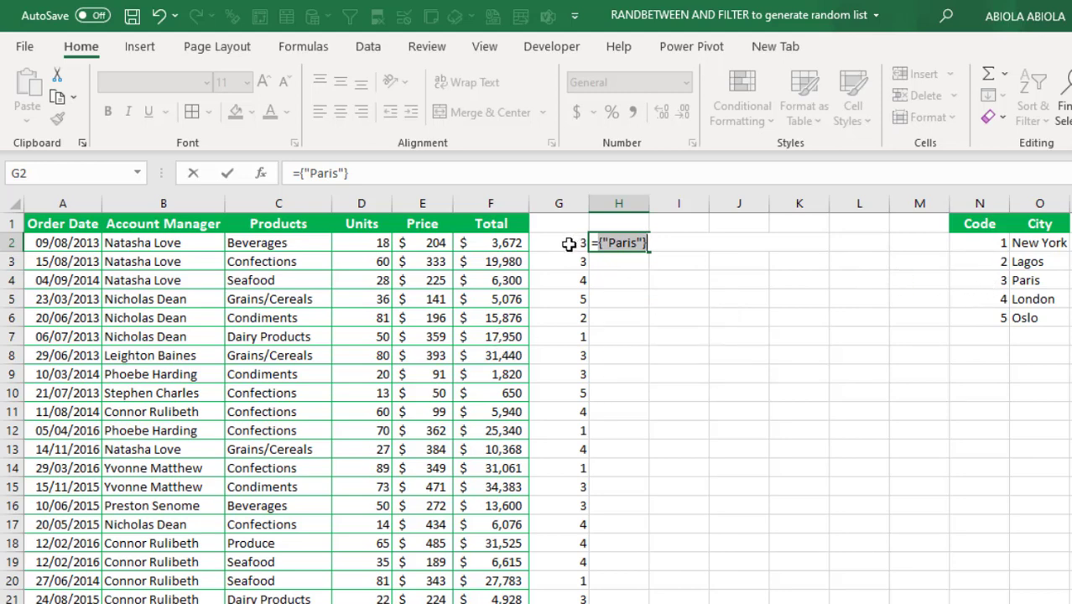
key("ctrl+z")
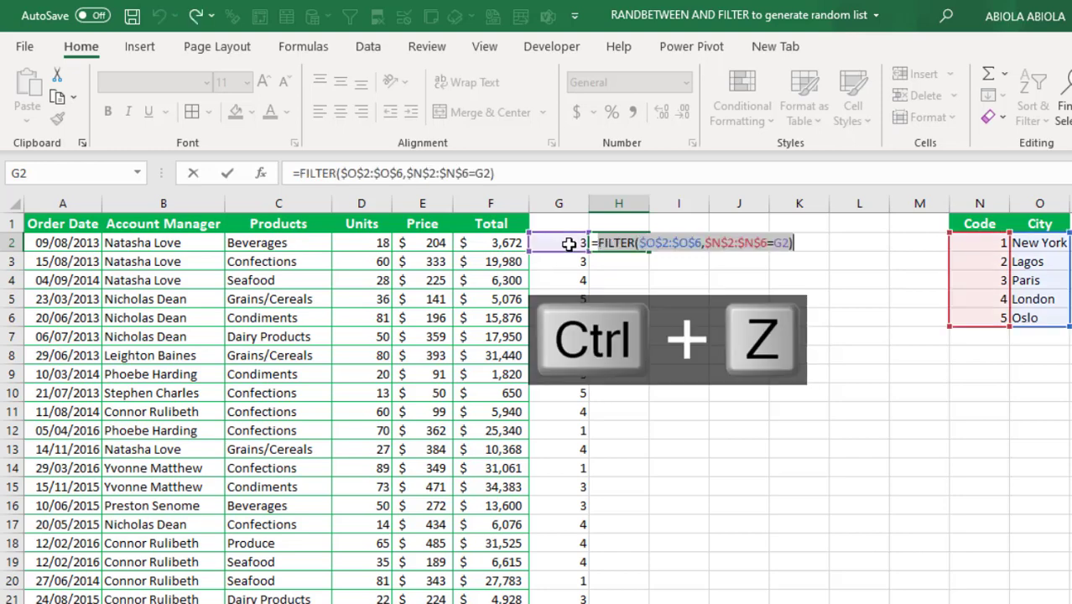
key("ctrl+Return")
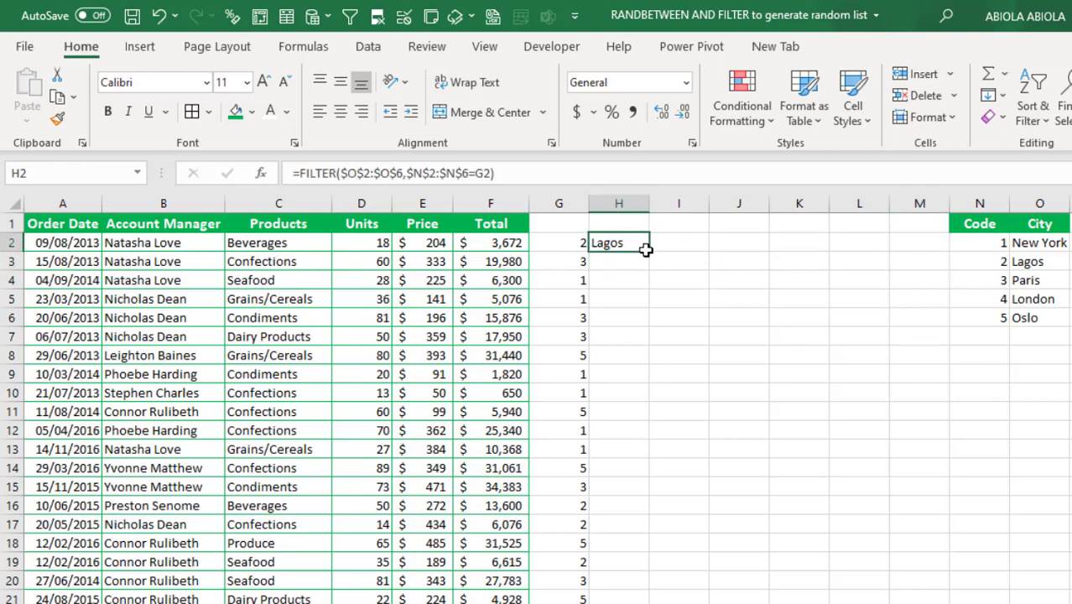
double_click(647, 250)
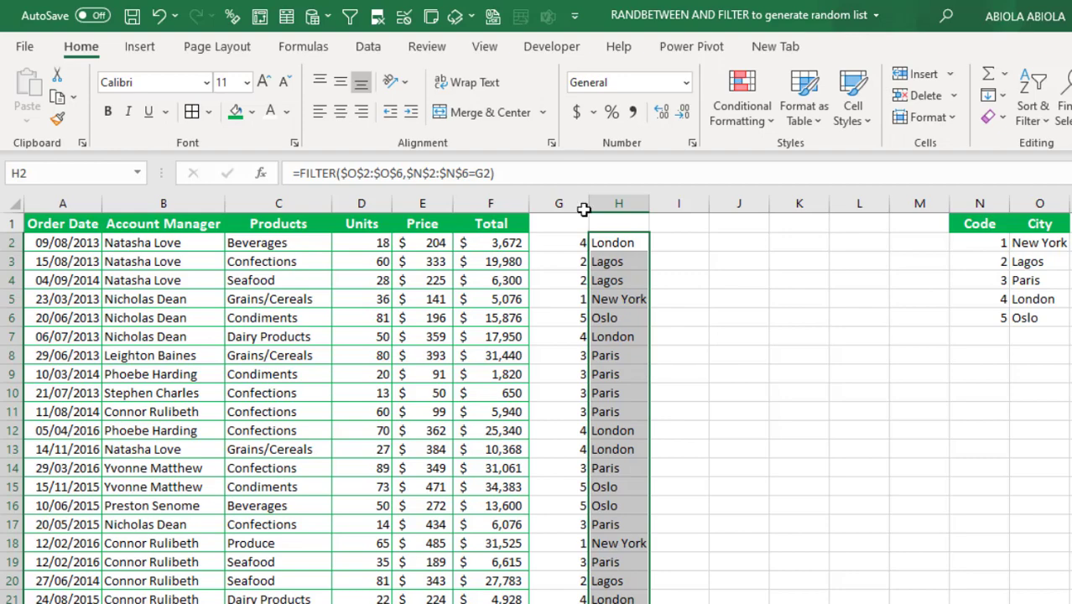
Convert the random codes and cities in G2:H down to static values
left_click(562, 247)
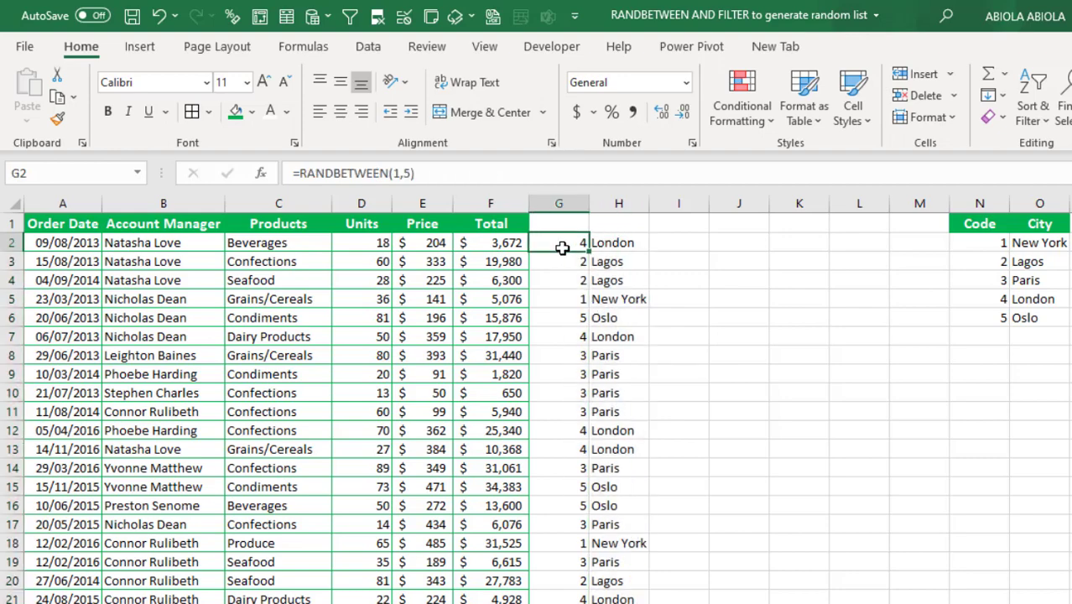
key("ctrl+shift+Right")
key("ctrl+shift+Down")
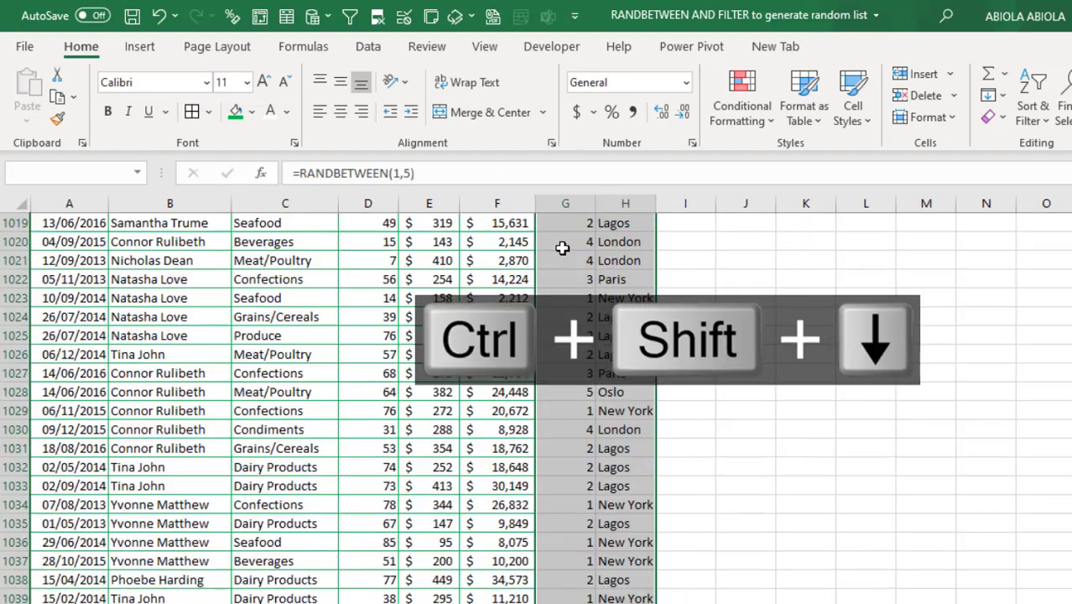
key("ctrl+c")
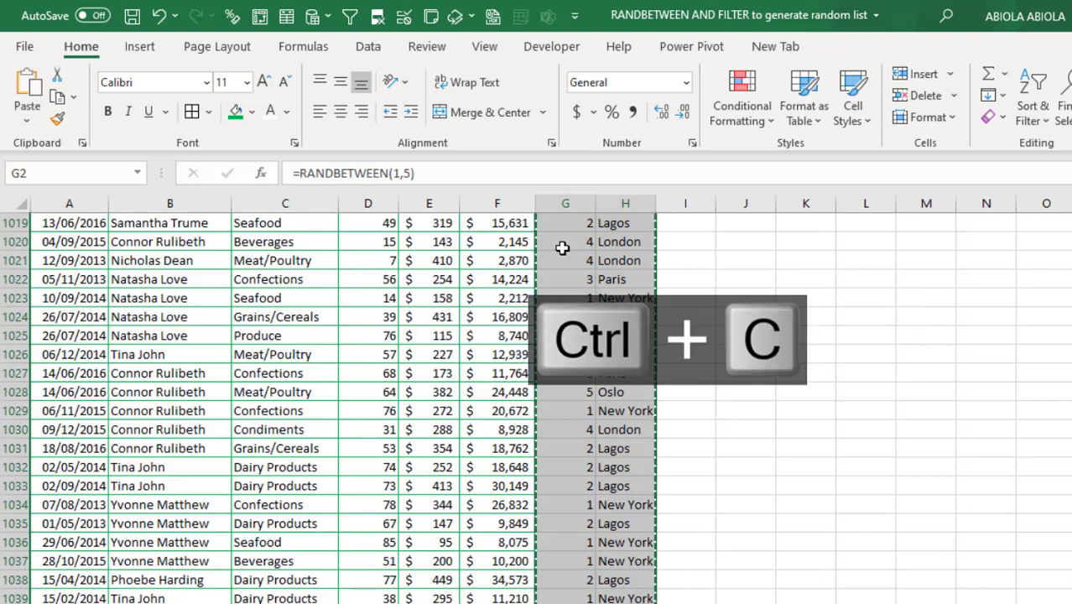
key("v")
key("v")
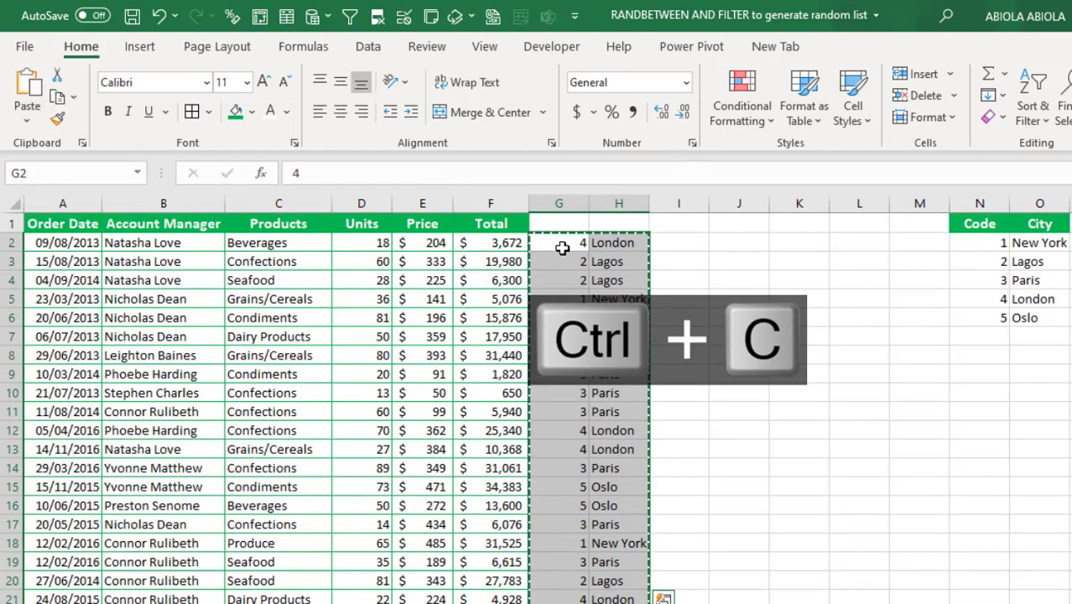
left_click(562, 248)
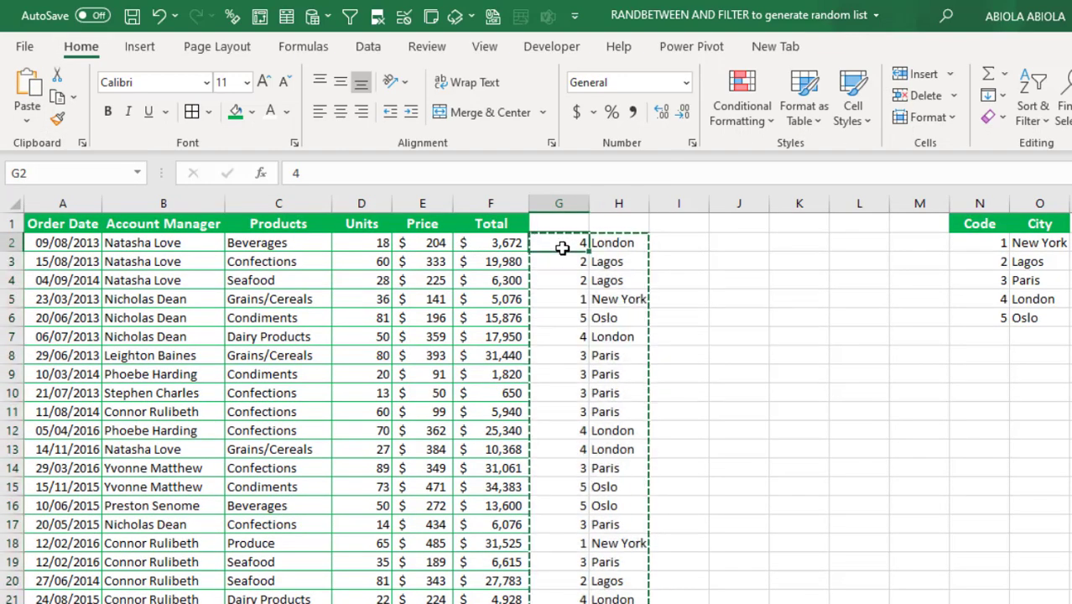
Delete the code column and head the city column 'State'
left_click(562, 203)
key("ctrl+minus")
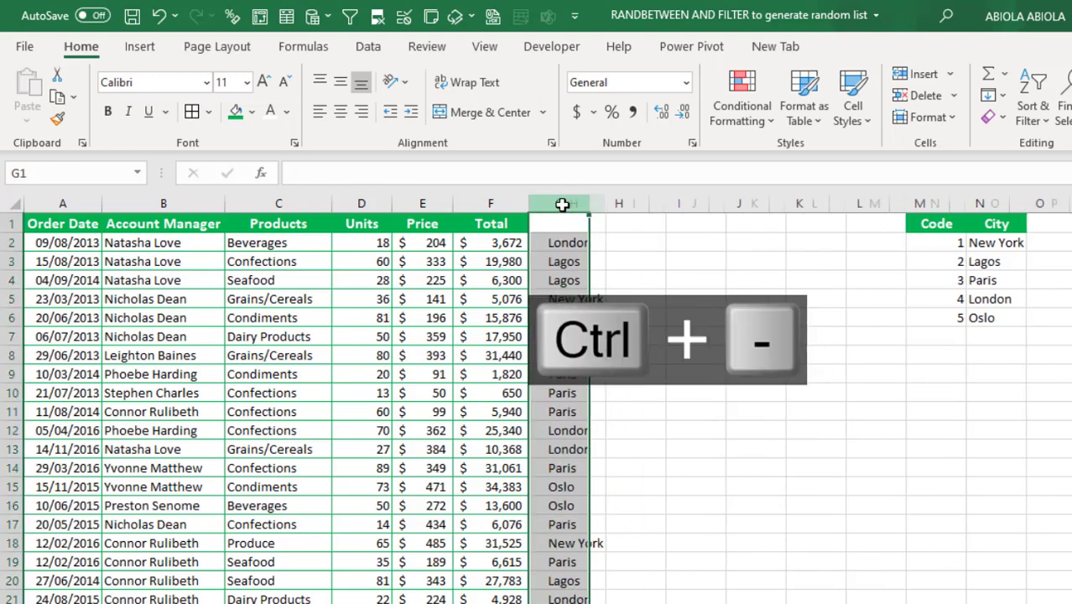
left_click(562, 224)
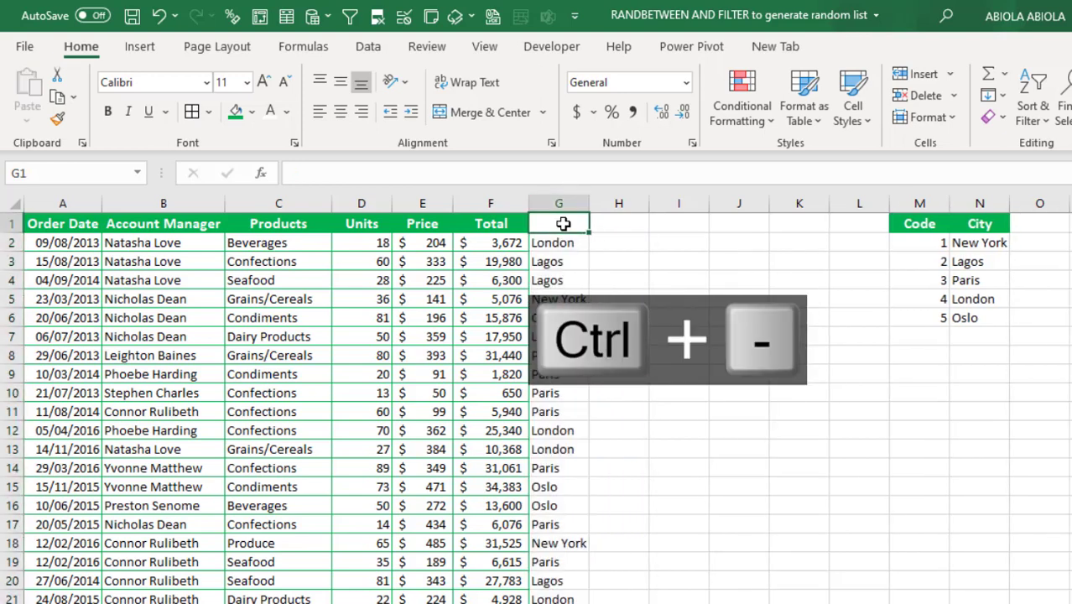
type("sTATE")
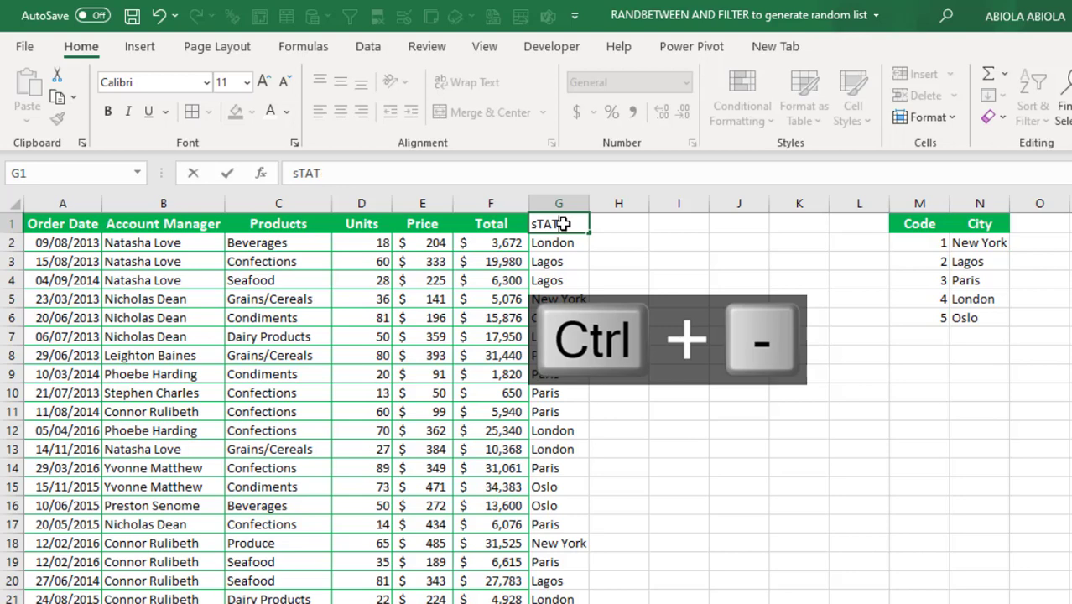
key("BackSpace")
key("BackSpace")
key("BackSpace")
type("tate")
key("Return")
Delete columns L:O holding the Code/City helper table
left_click(563, 281)
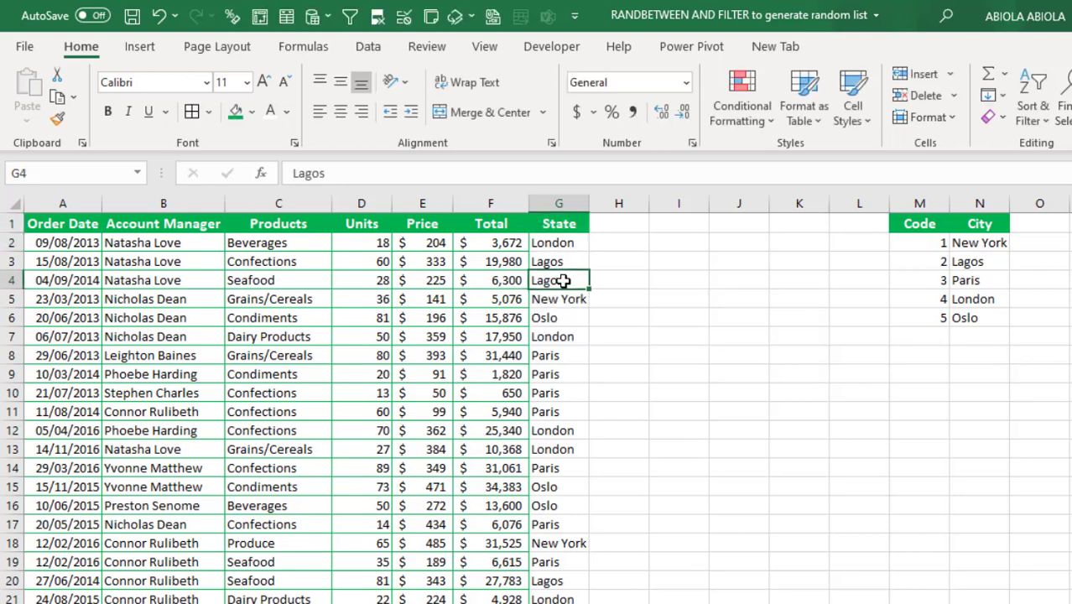
left_click_drag(904, 201, 1039, 203)
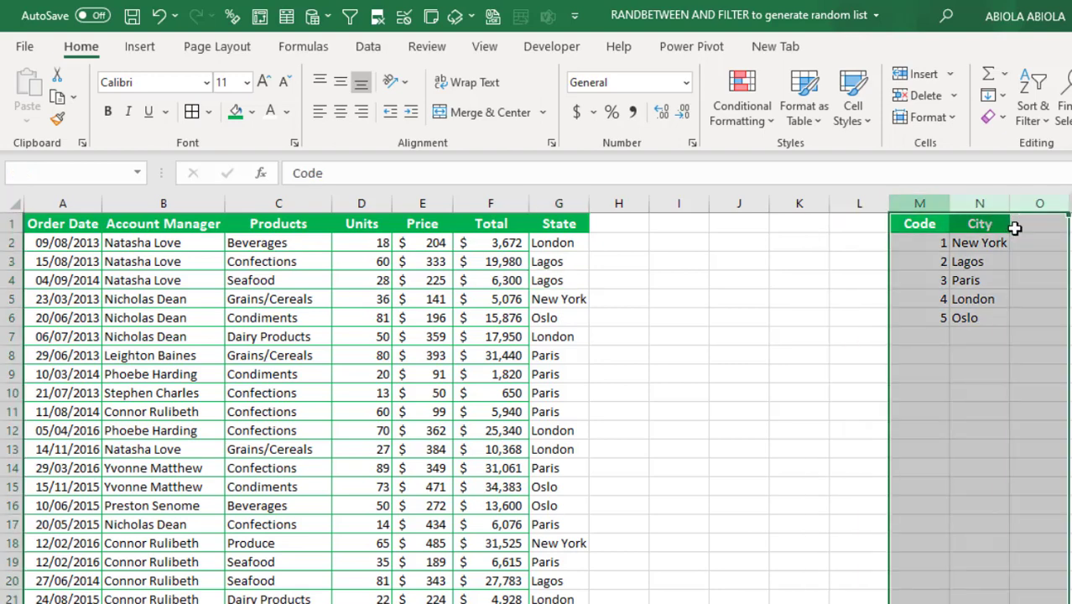
left_click_drag(872, 202, 1038, 201)
key("ctrl+minus")
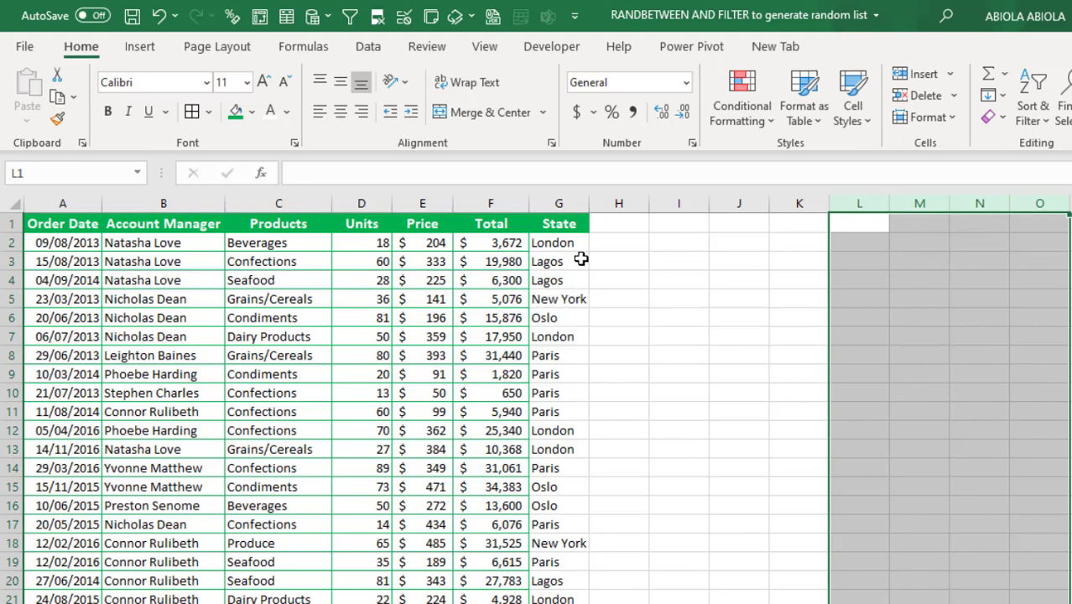
Copy the formatting of Products cells C2:C6 onto the State column down to the last row
left_click_drag(280, 243, 280, 318)
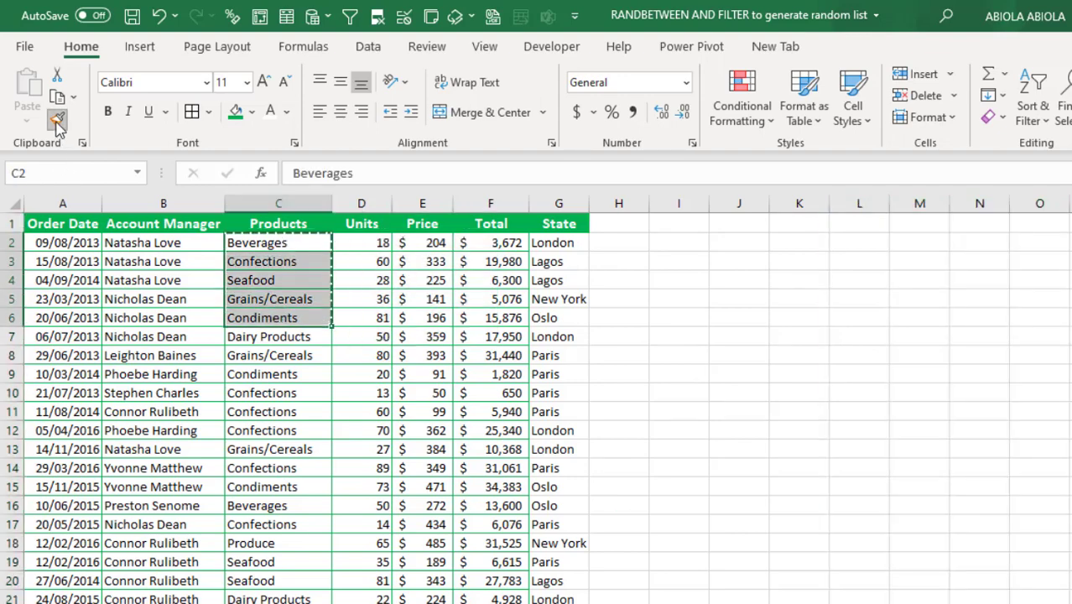
left_click_drag(550, 242, 567, 598)
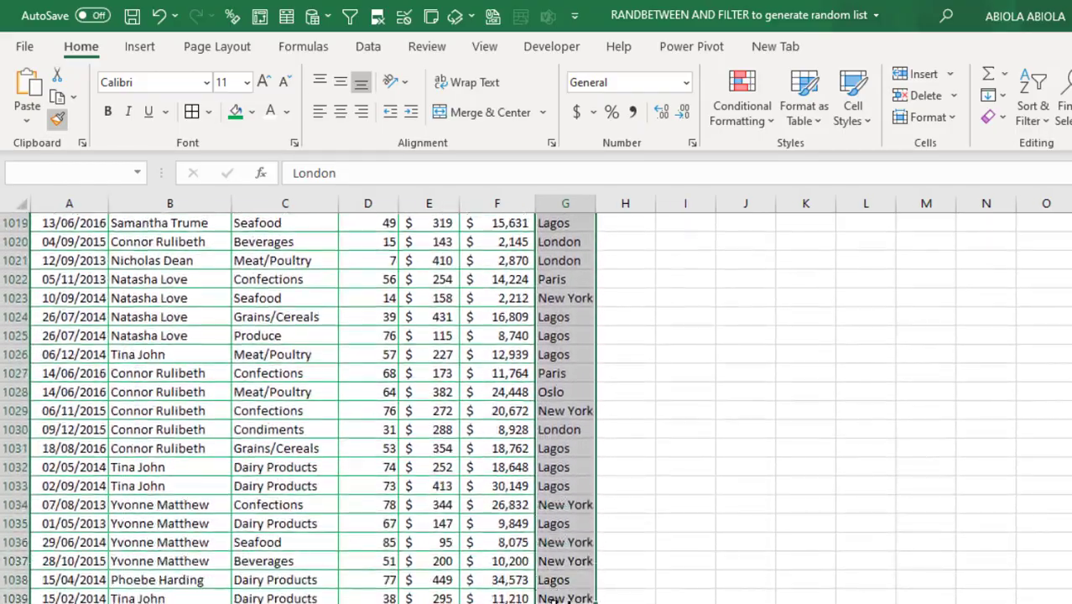
key("ctrl+Up")
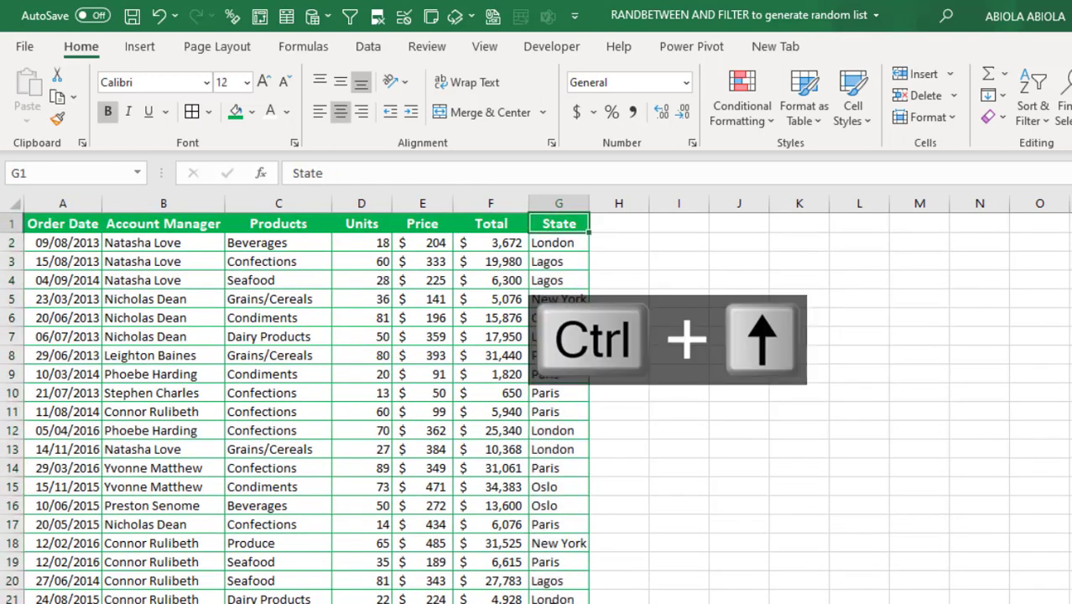